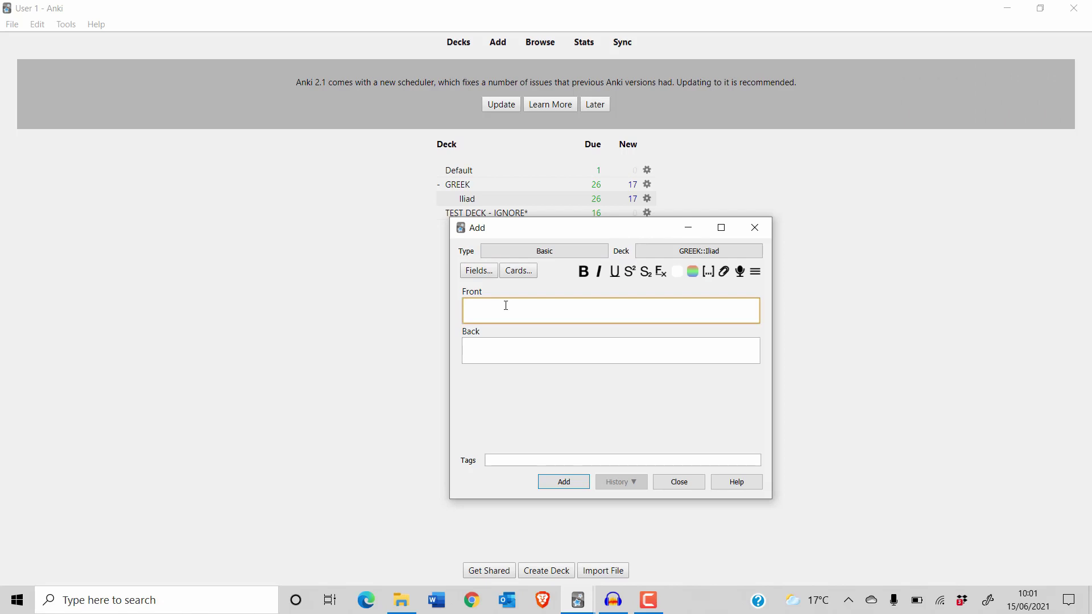
- Enter the tag I24 in the Add window's Tags field, dismissing the suggestions
{"action": "left_click", "coordinate": [473, 348]}
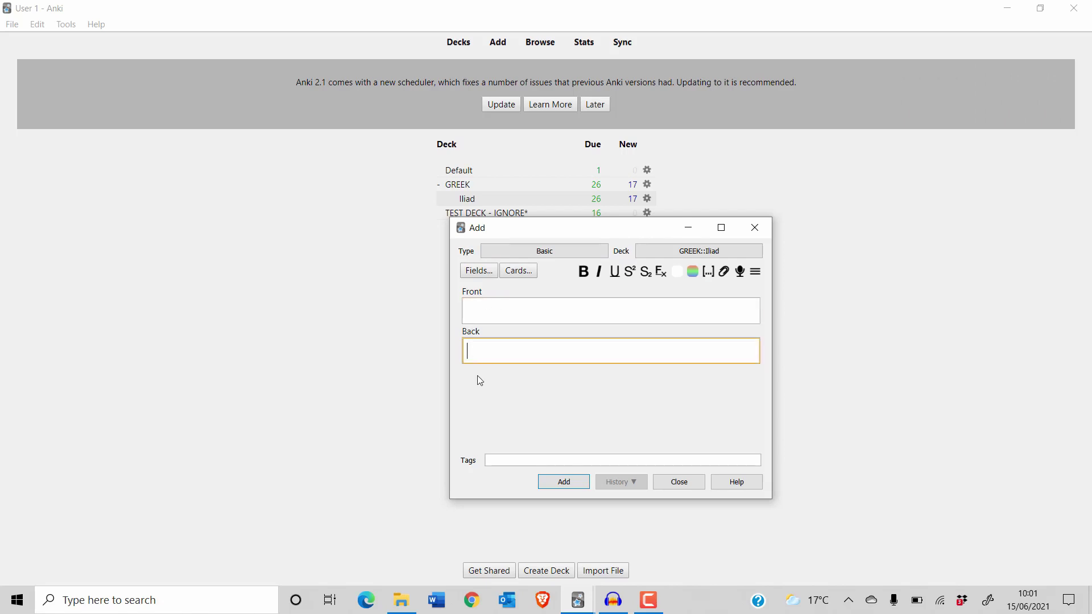
{"action": "left_click", "coordinate": [483, 404]}
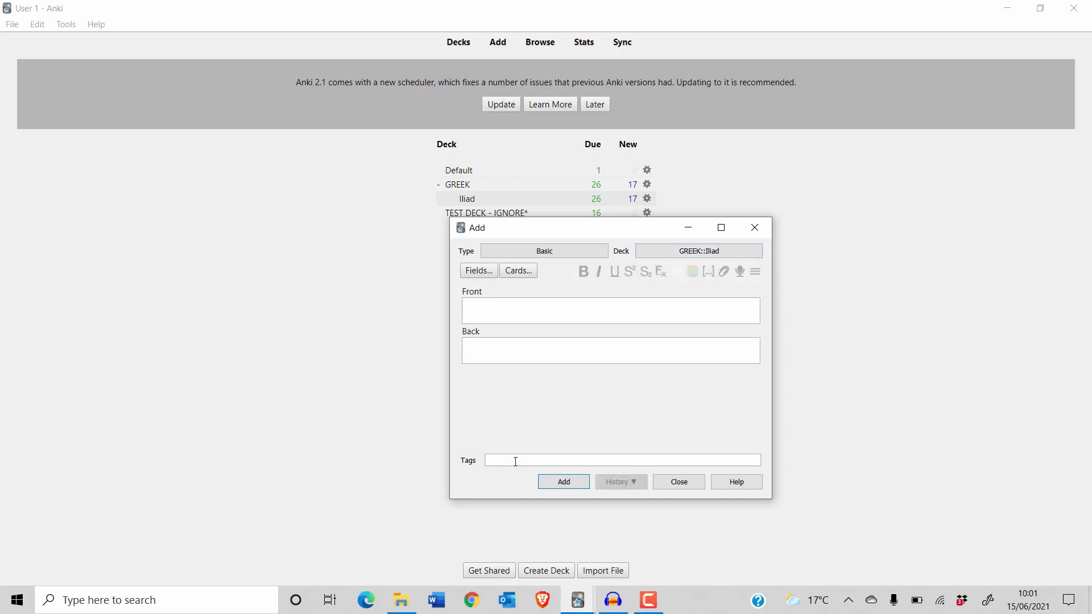
{"action": "type", "text": "I24"}
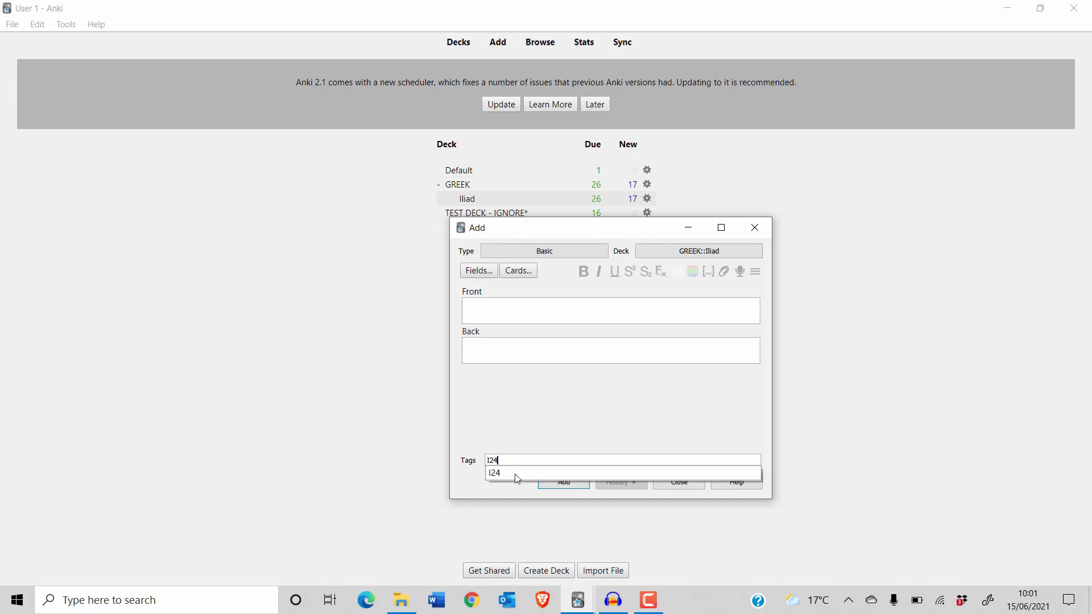
{"action": "left_click", "coordinate": [516, 476]}
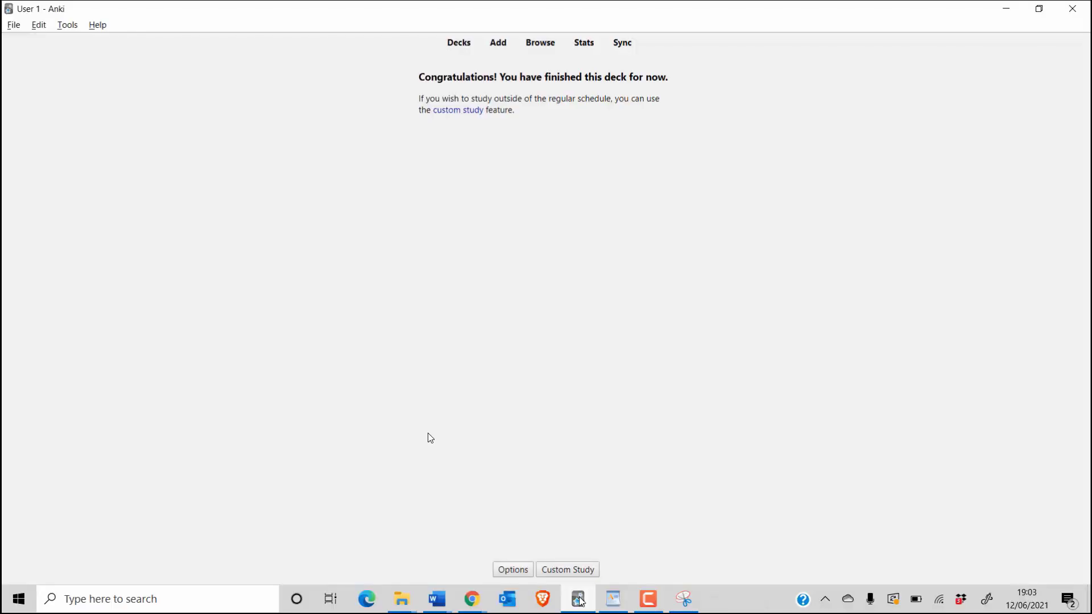
- Start a new card in the GREEK::Iliad deck
{"action": "left_click", "coordinate": [500, 44]}
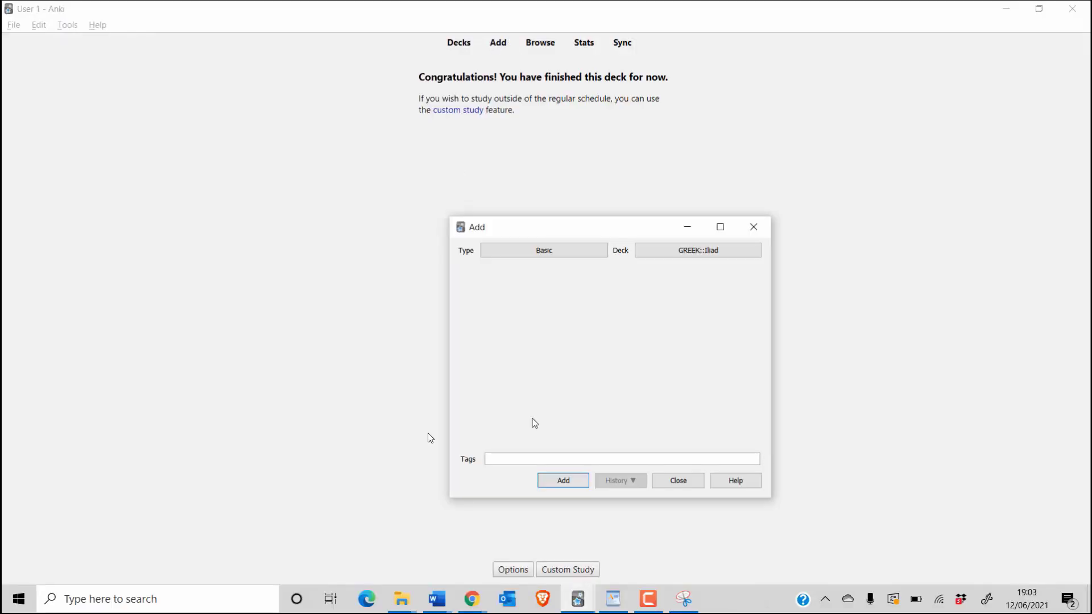
{"action": "left_click", "coordinate": [669, 254]}
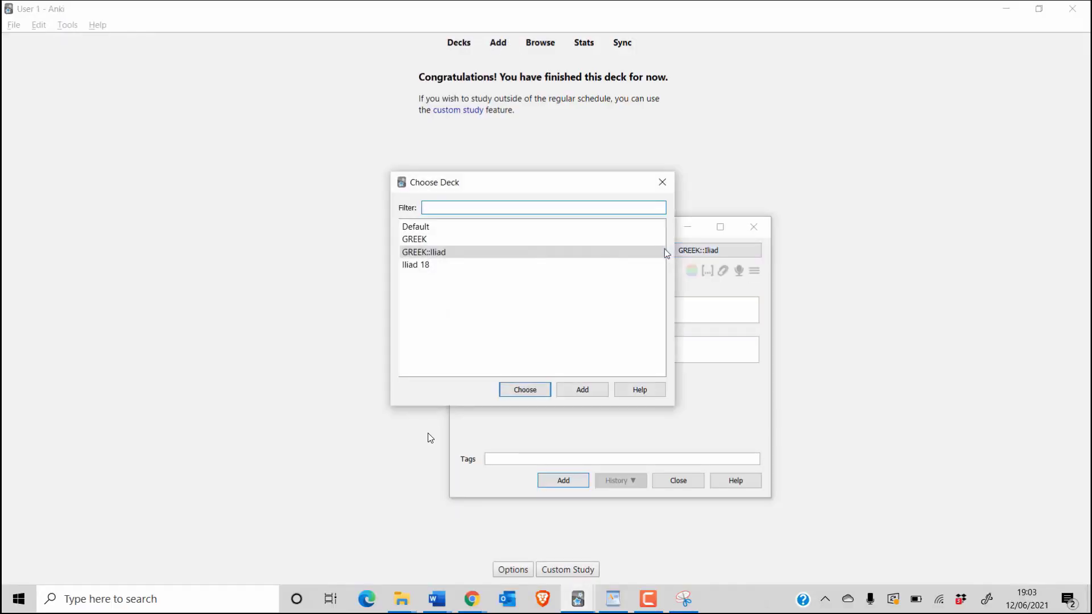
{"action": "double_click", "coordinate": [664, 252]}
{"action": "type", "text": "i"}
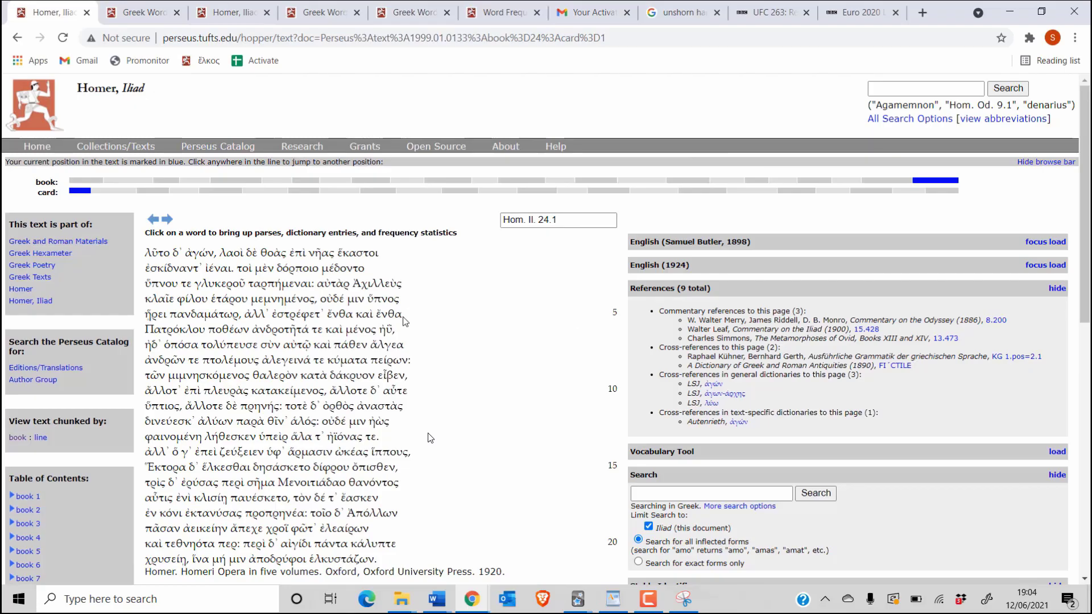
- Copy the first six Greek lines of Iliad 24 from Perseus into the card's Front
{"action": "left_click_drag", "start_coordinate": [396, 330], "coordinate": [147, 254]}
{"action": "key", "text": "ctrl+c"}
{"action": "key", "text": "alt+Tab"}
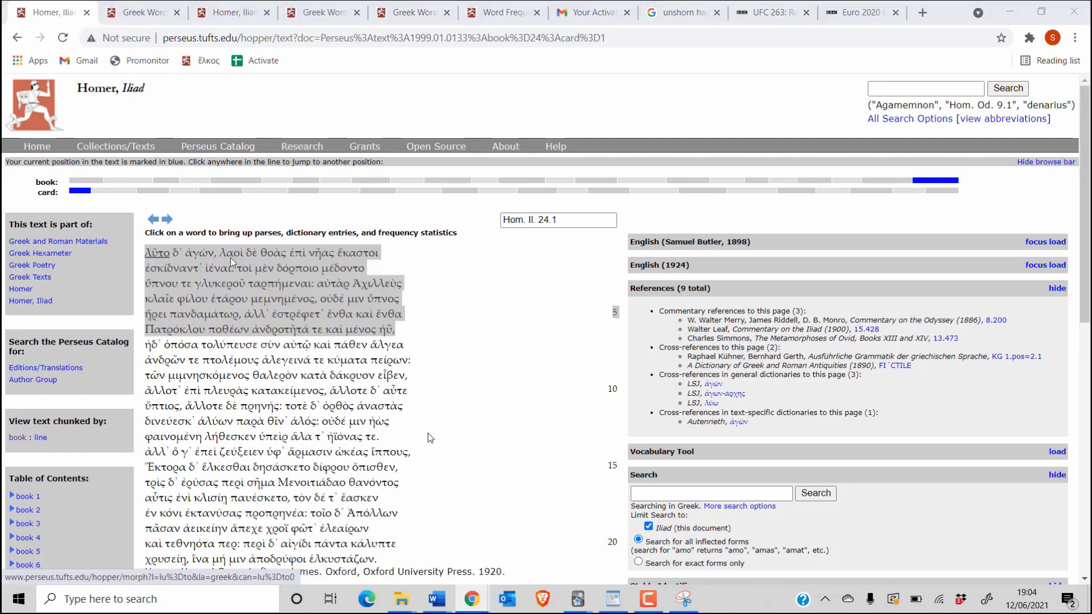
{"action": "key", "text": "ctrl+v"}
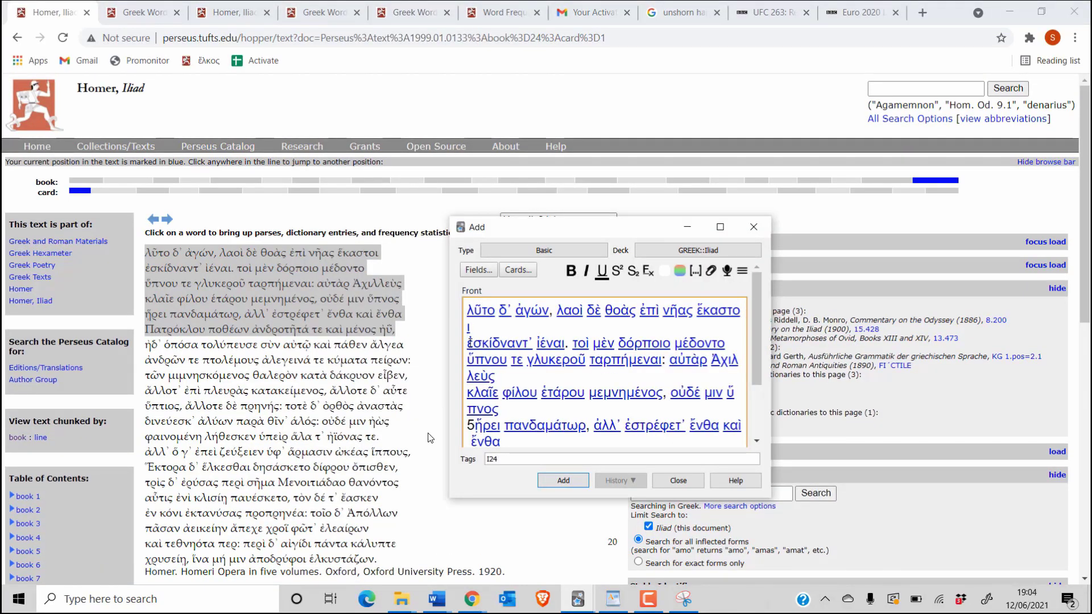
- Bold ἐσκίδναντ as the target word and snip its σκίδνημι word-study entry
{"action": "double_click", "coordinate": [471, 343]}
{"action": "key", "text": "ctrl+b"}
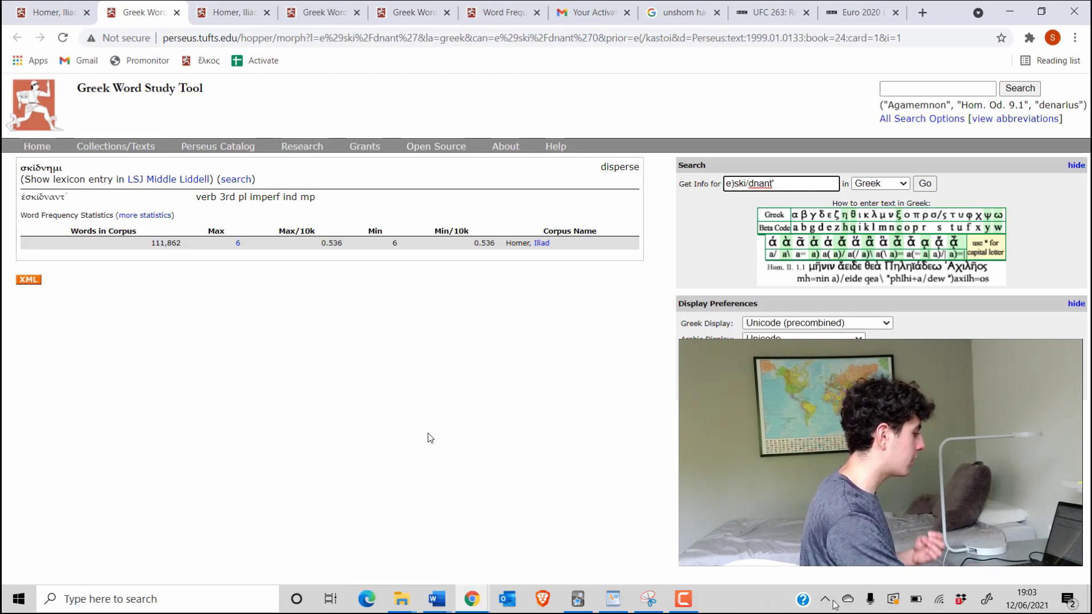
{"action": "left_click", "coordinate": [649, 599]}
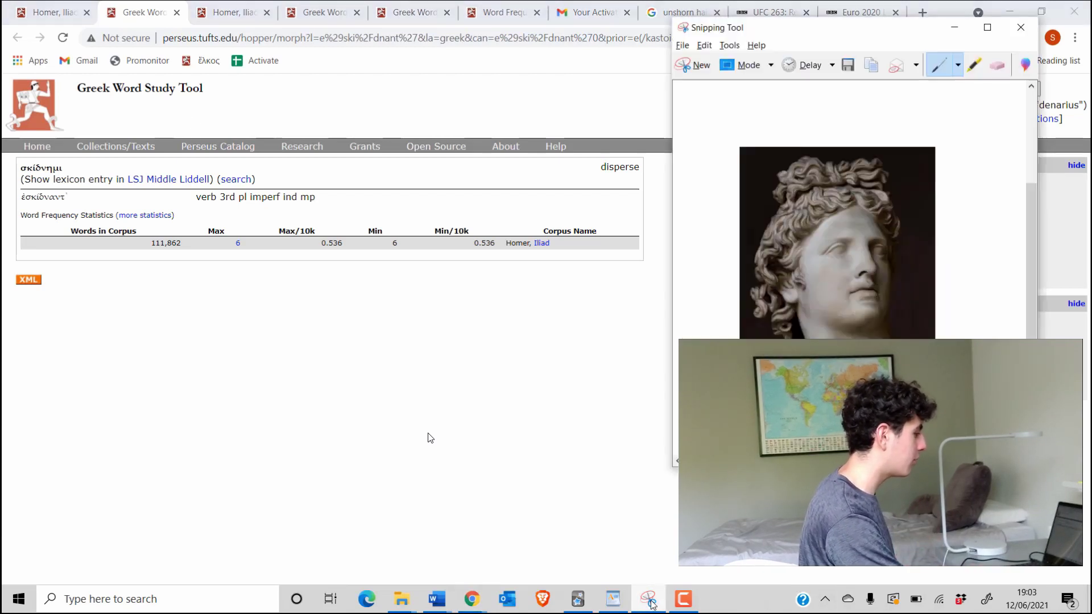
{"action": "left_click", "coordinate": [698, 64]}
{"action": "left_click_drag", "start_coordinate": [13, 157], "coordinate": [648, 270]}
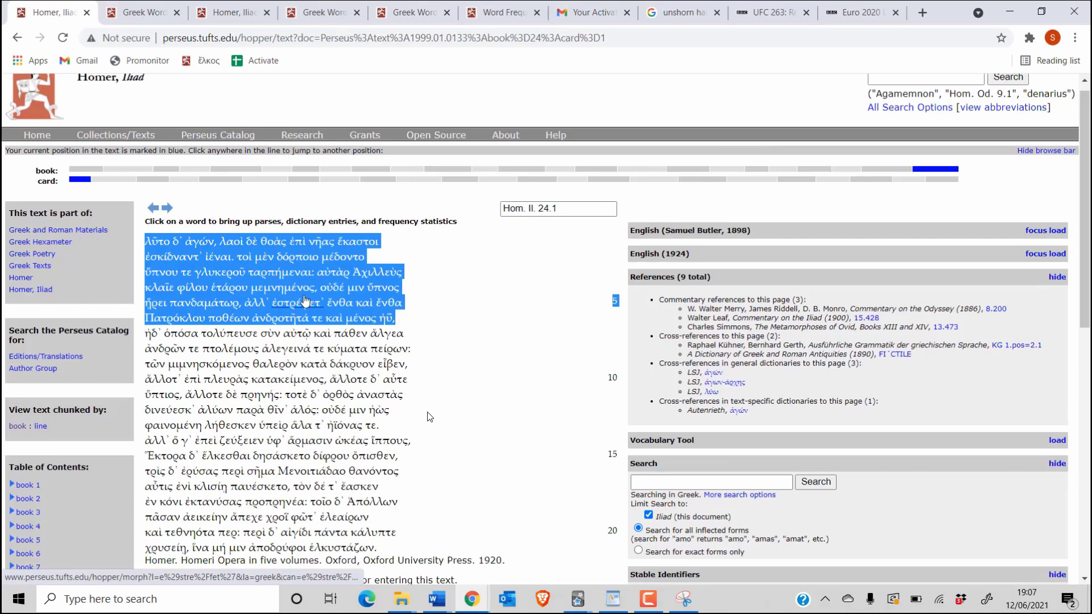
- Look up μέδοντο on Perseus and snip its Greek Word Study entry
{"action": "left_click", "coordinate": [343, 262]}
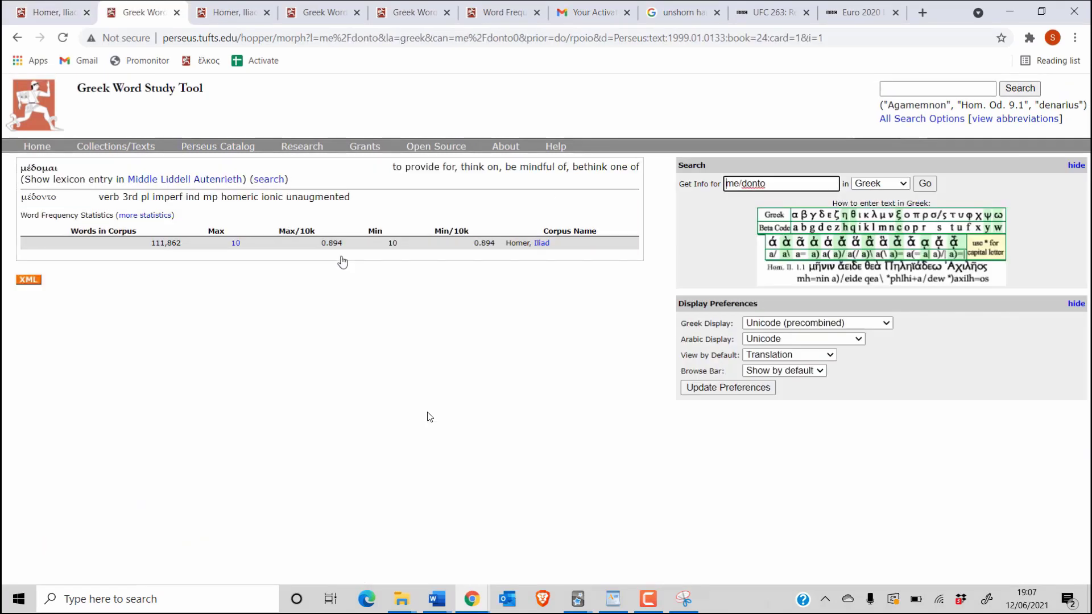
{"action": "left_click", "coordinate": [682, 600]}
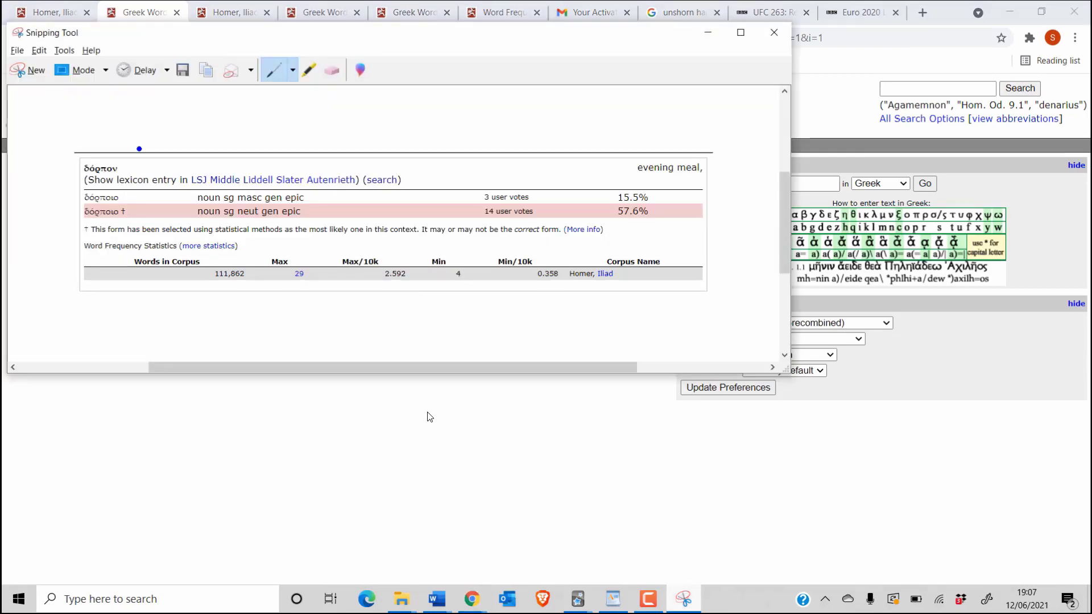
{"action": "left_click", "coordinate": [34, 72]}
{"action": "left_click_drag", "start_coordinate": [12, 156], "coordinate": [648, 265]}
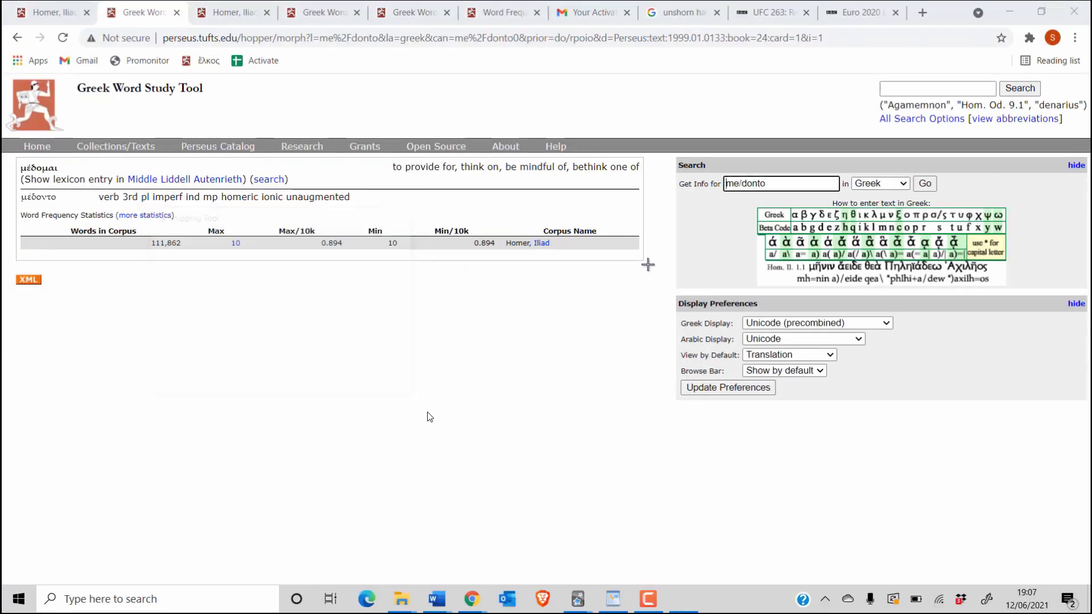
- Paste the μέδοντο word-study capture into the Anki card's Back field
{"action": "key", "text": "alt+Tab"}
{"action": "left_click", "coordinate": [536, 351]}
{"action": "key", "text": "ctrl+v"}
{"action": "left_click", "coordinate": [507, 317]}
{"action": "key", "text": "super+v"}
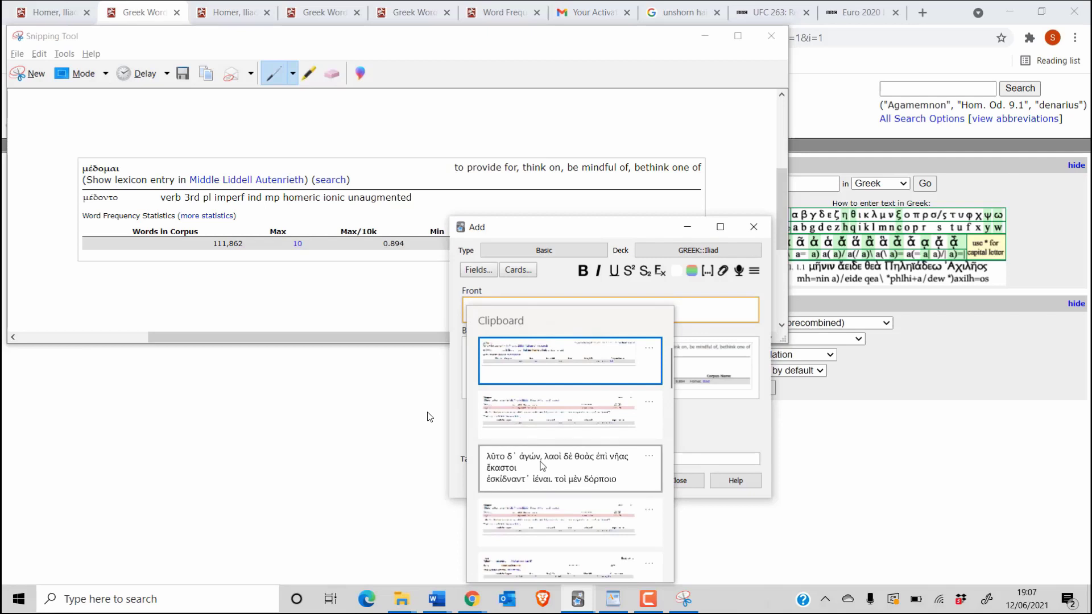
- Paste the Greek passage from clipboard history into Front and review the fields
{"action": "left_click", "coordinate": [542, 467]}
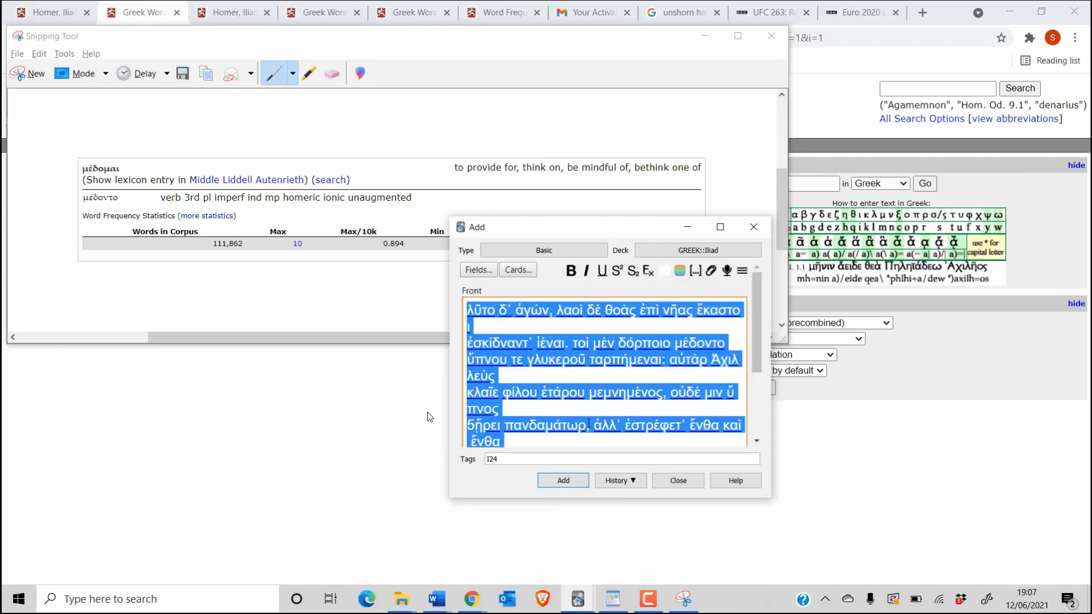
{"action": "left_click", "coordinate": [673, 344]}
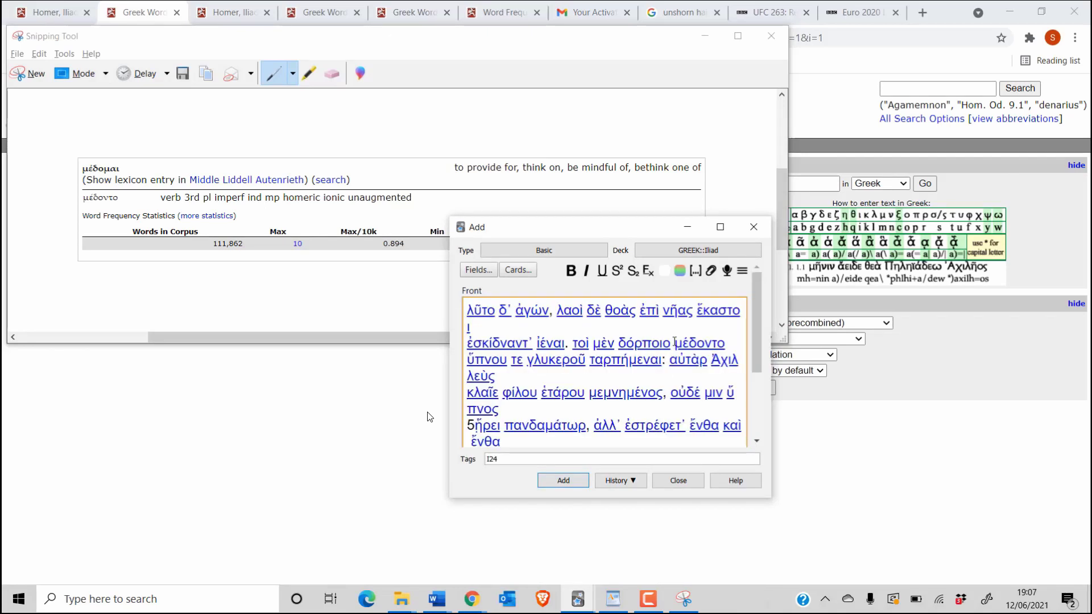
{"action": "key", "text": "ctrl+End"}
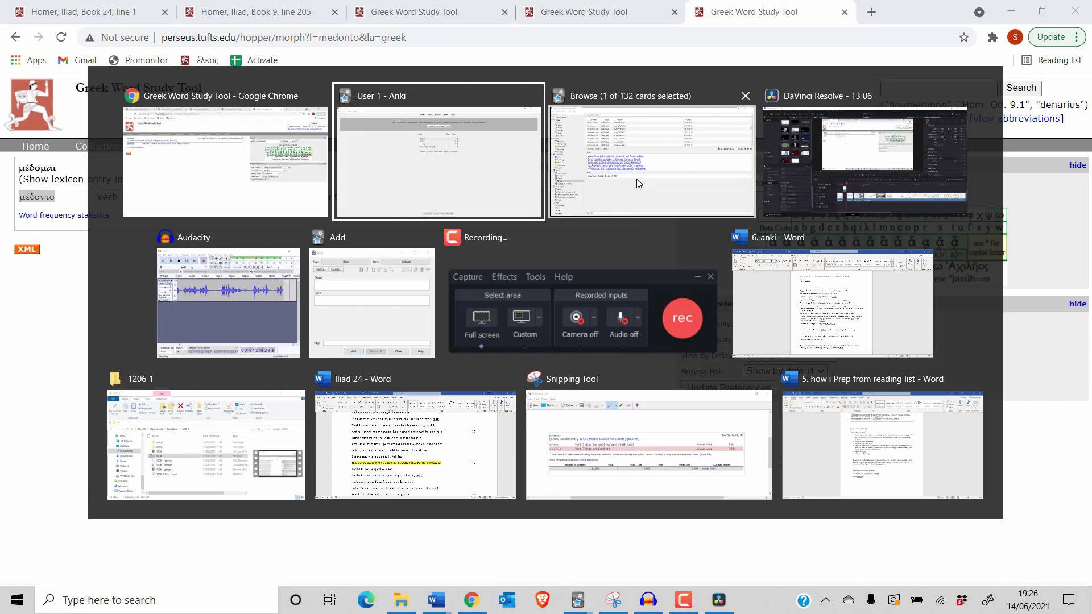
- Search ~μέδοντο in Anki's card browser to show the saved card
{"action": "left_click", "coordinate": [486, 168]}
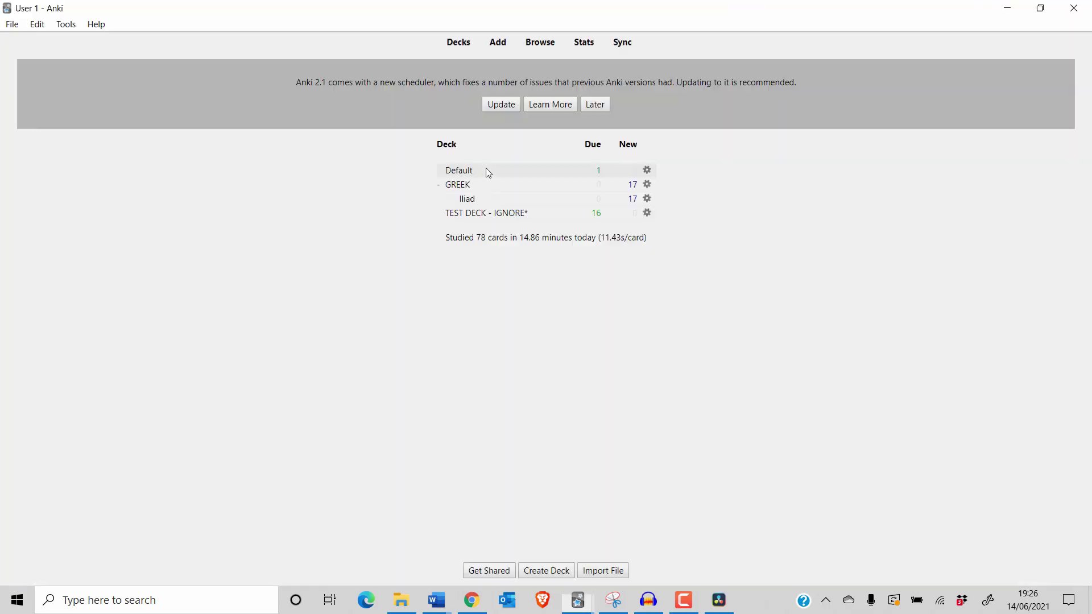
{"action": "left_click", "coordinate": [538, 47]}
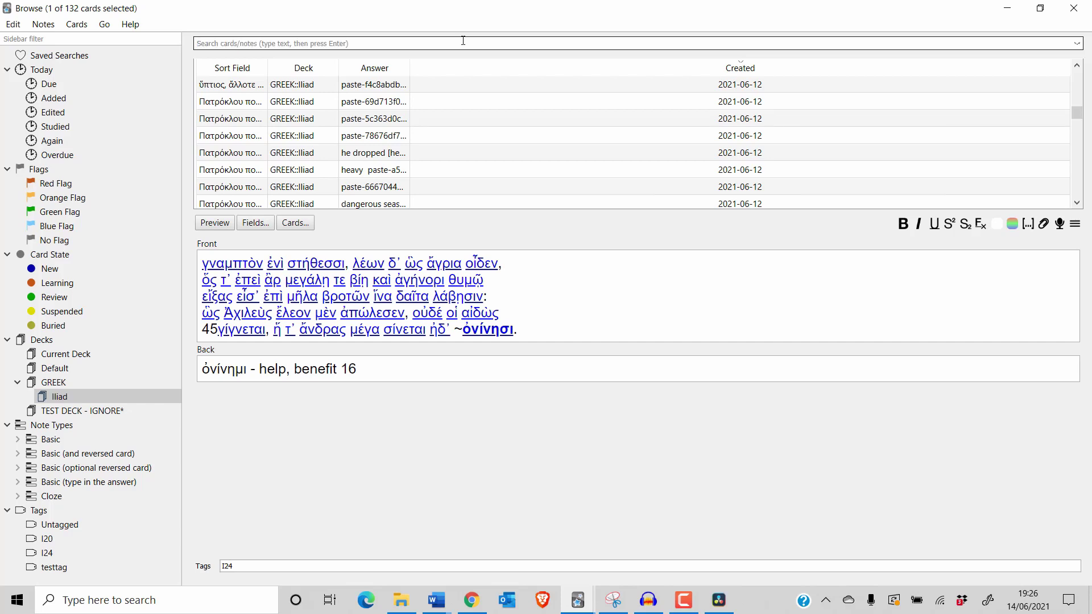
{"action": "key", "text": "Return"}
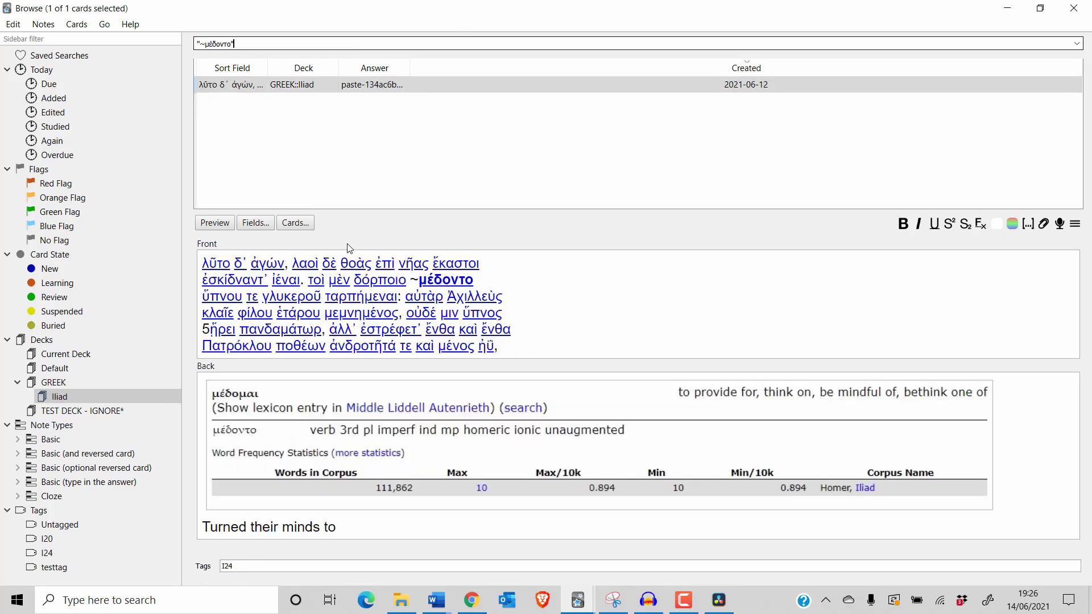